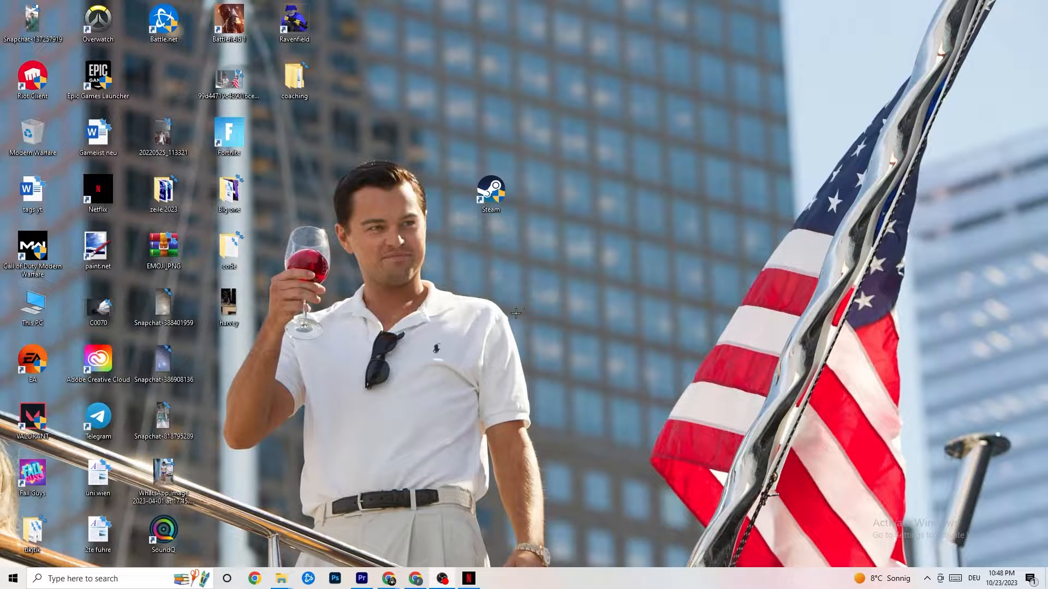
Review the Windows Update and Troubleshoot pages in the Update & Security settings, and return to the desktop.
left_click(6, 583)
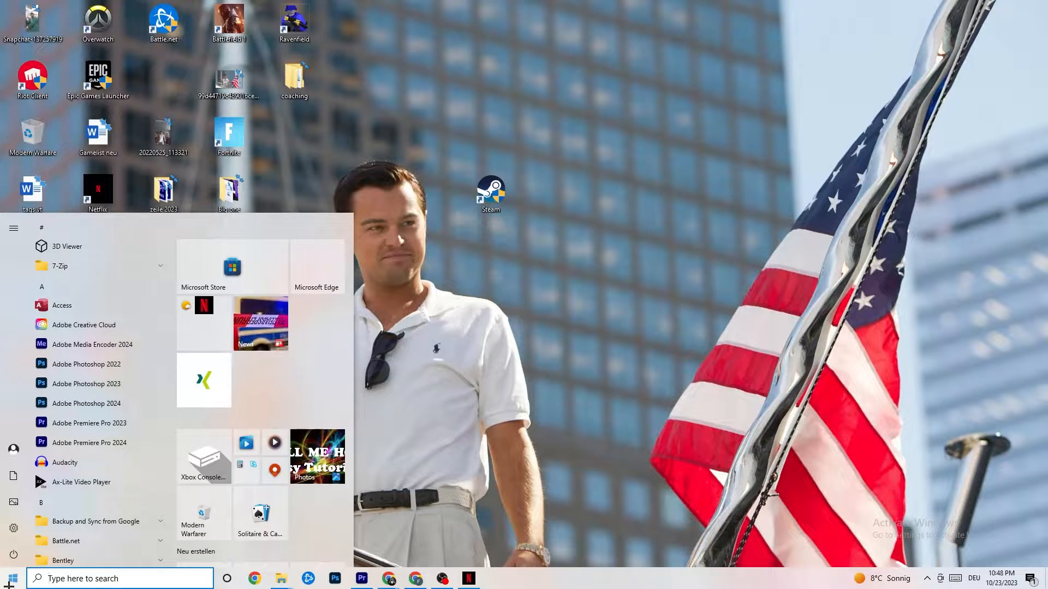
left_click(14, 527)
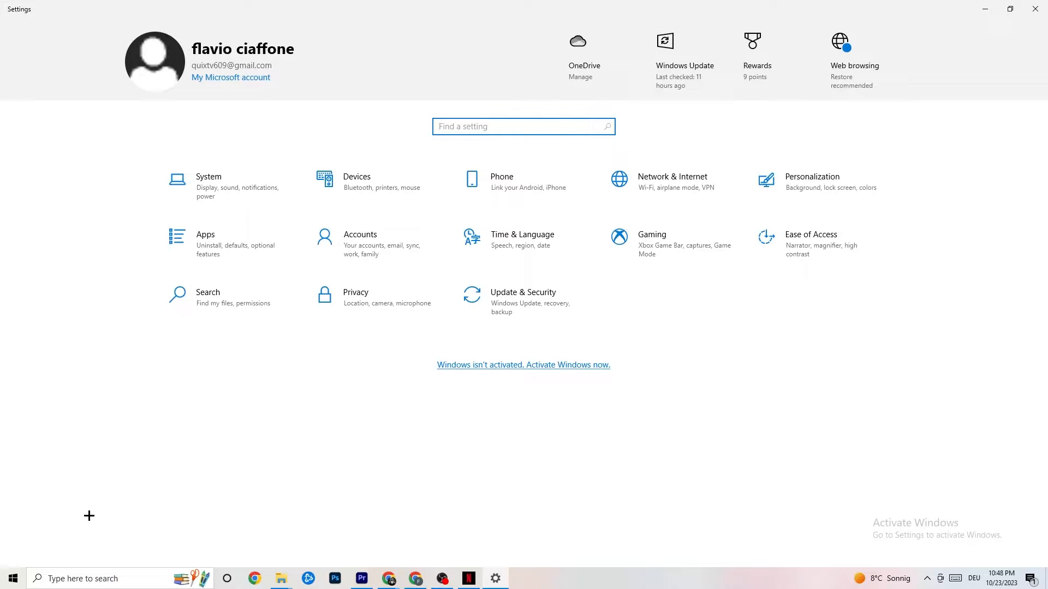
left_click(506, 315)
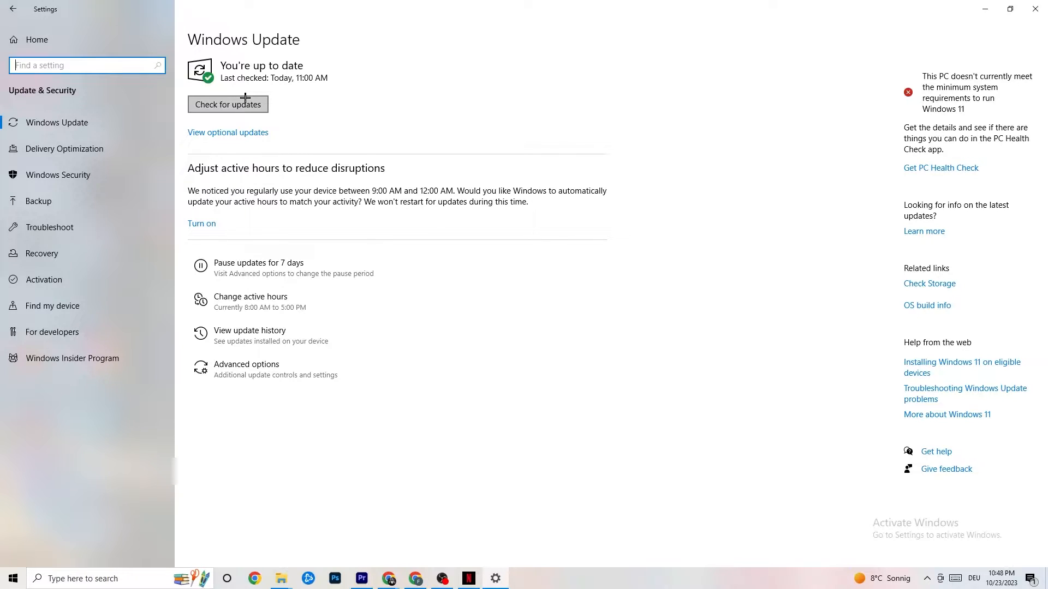
left_click(299, 70)
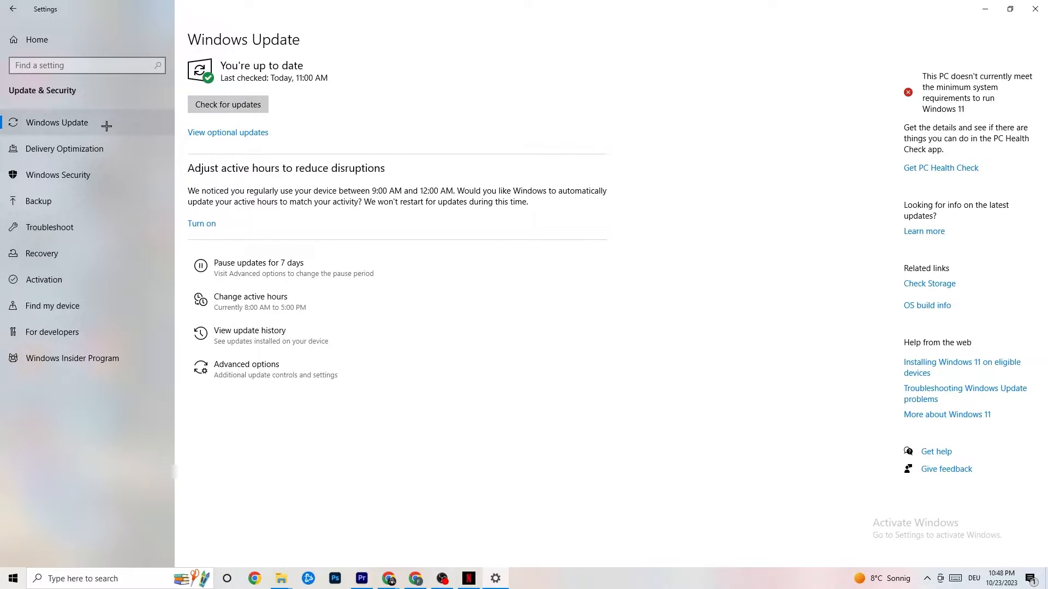
left_click(63, 227)
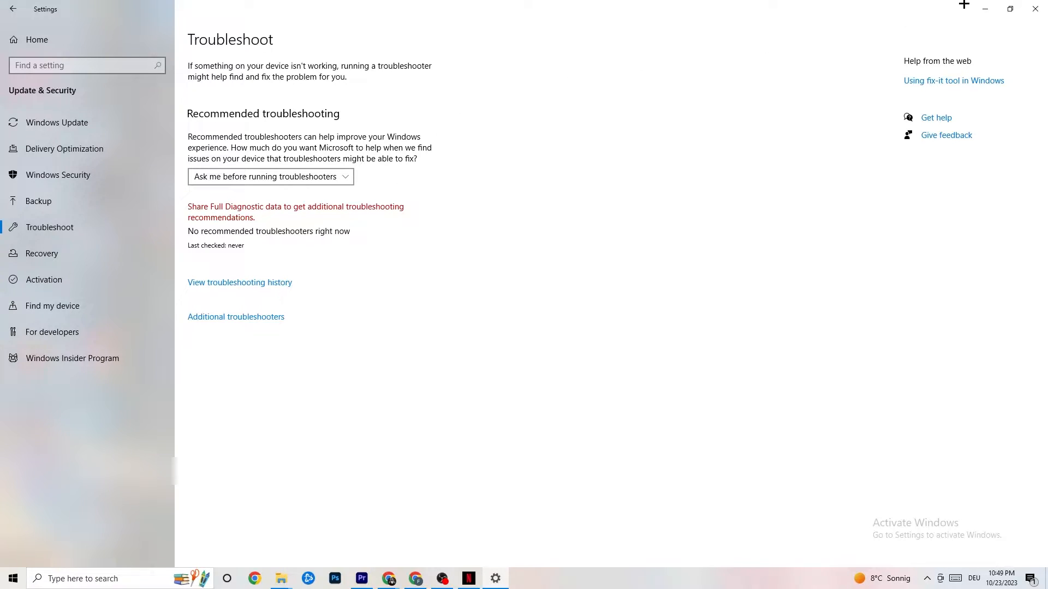
left_click(985, 7)
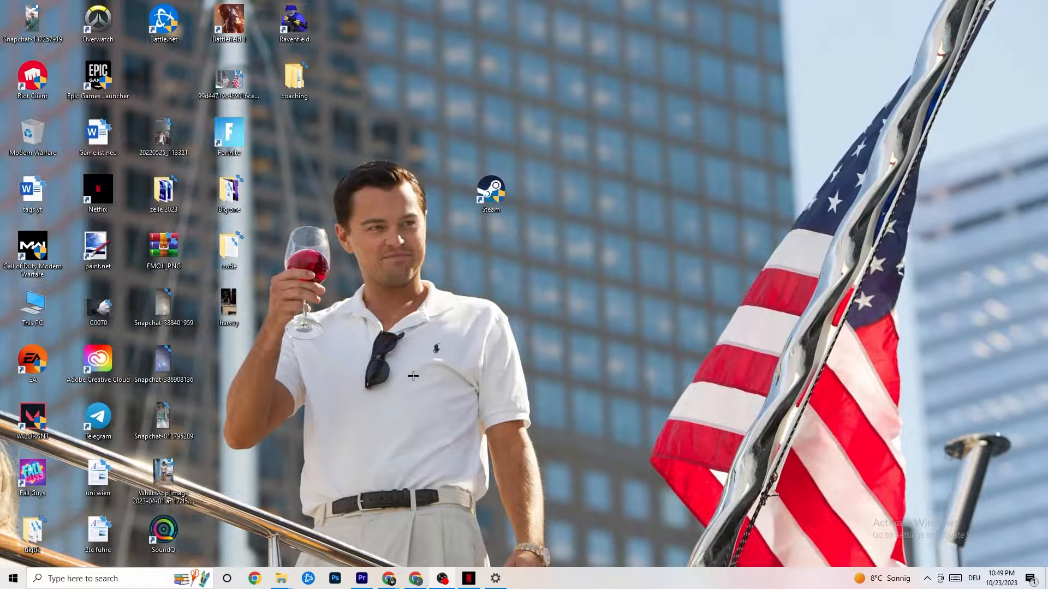
left_click_drag(487, 188, 513, 246)
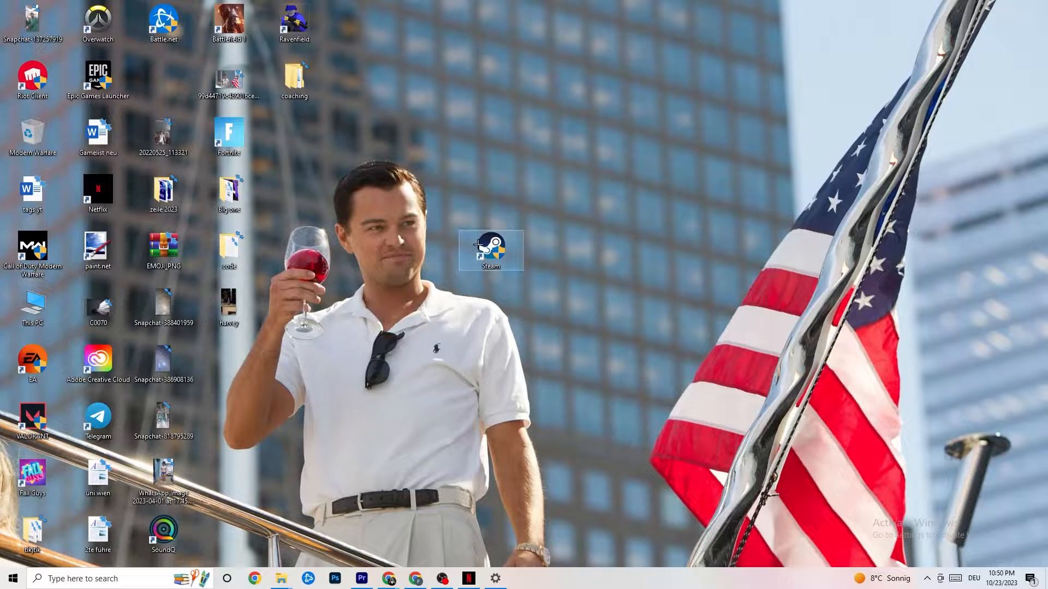
right_click(497, 249)
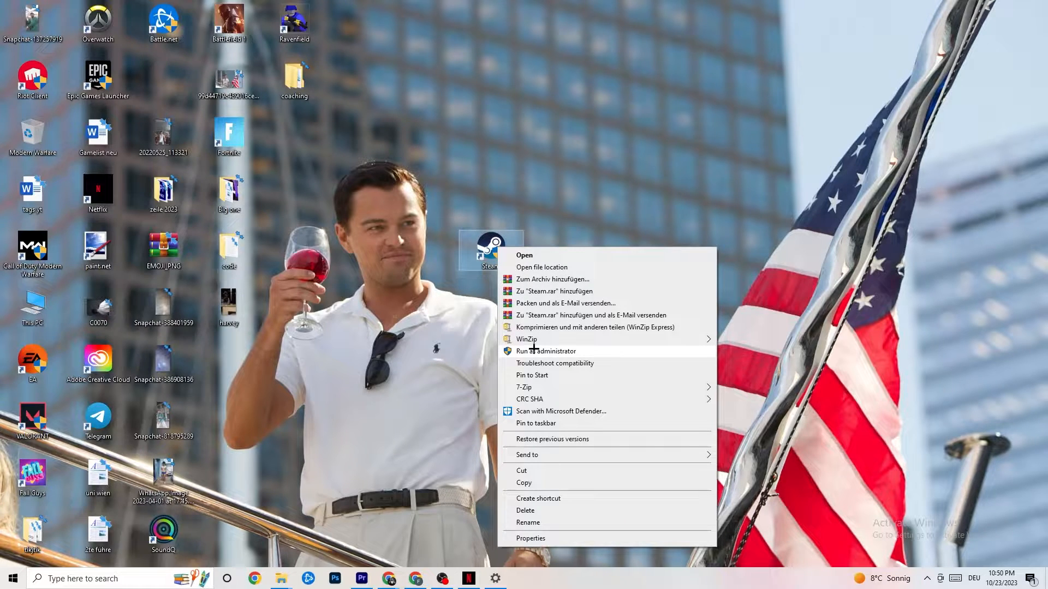
left_click(401, 328)
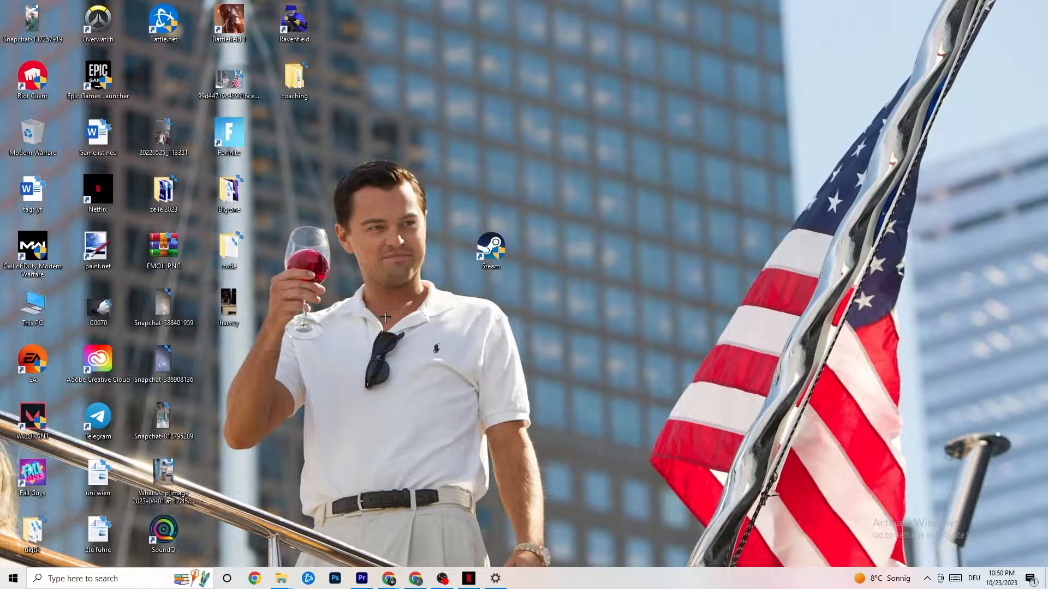
left_click_drag(481, 244, 481, 188)
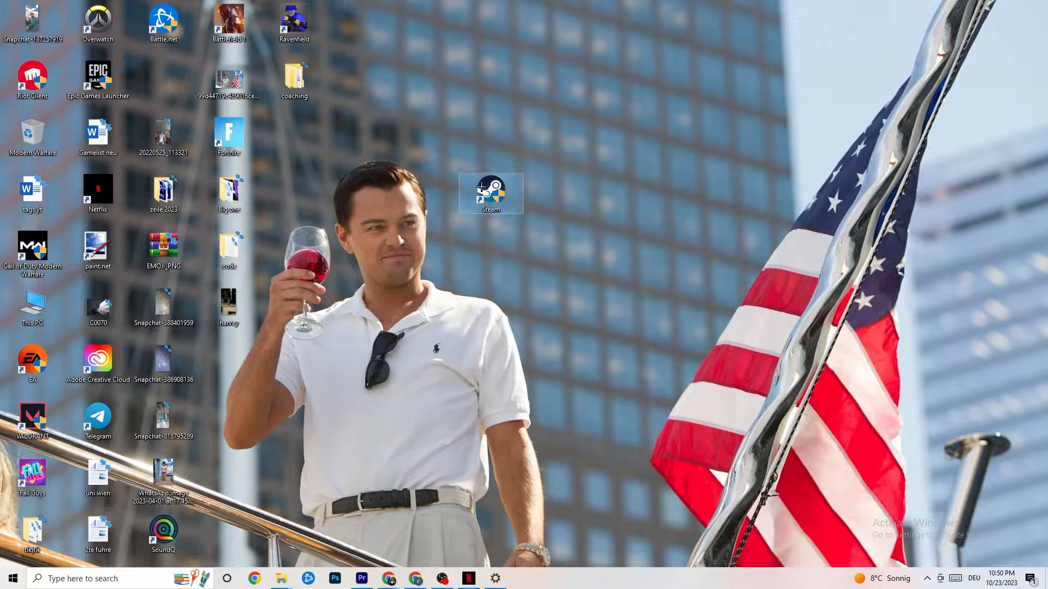
Set the Steam desktop shortcut to run in compatibility mode for Windows 8 in its properties.
right_click(481, 188)
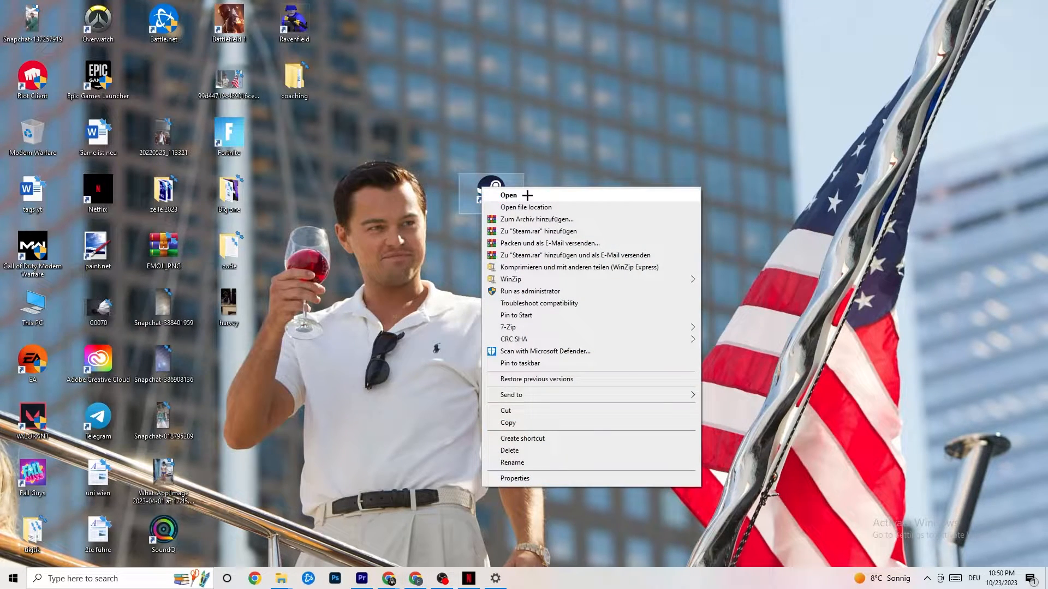
left_click(523, 479)
left_click_drag(566, 196, 506, 98)
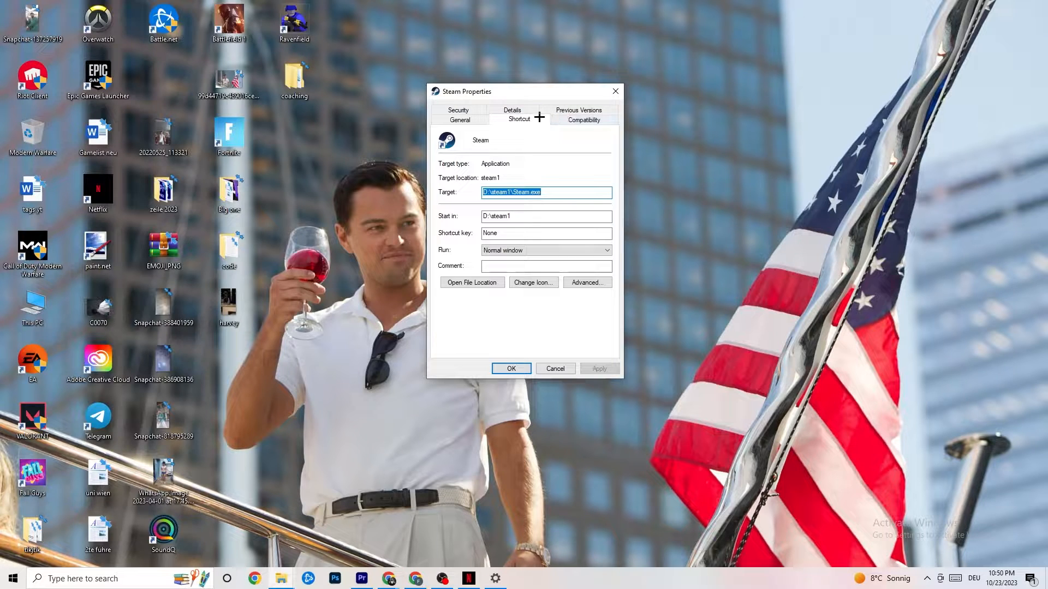
left_click(579, 119)
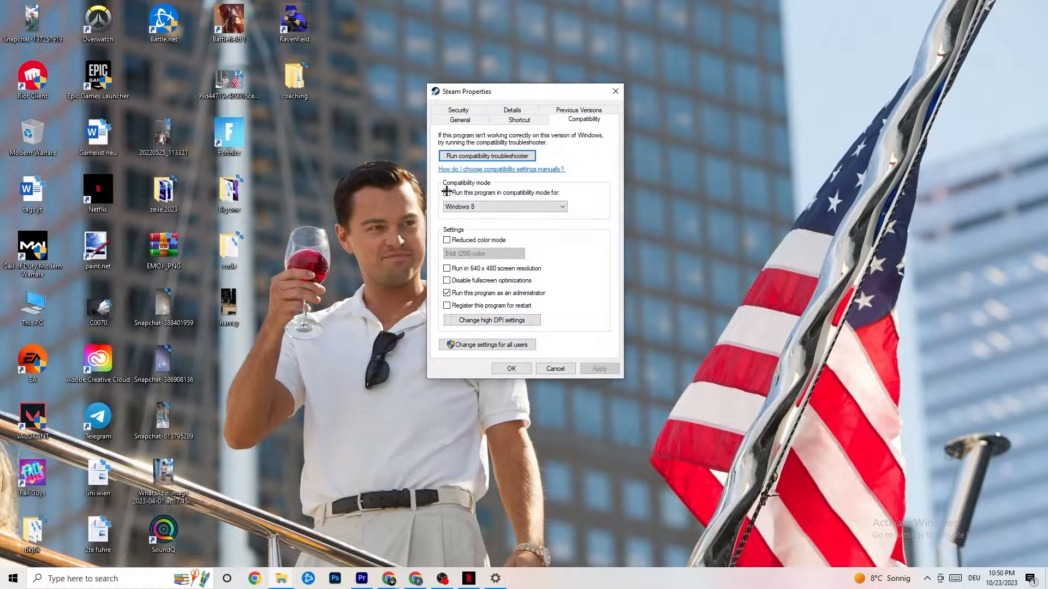
left_click(530, 204)
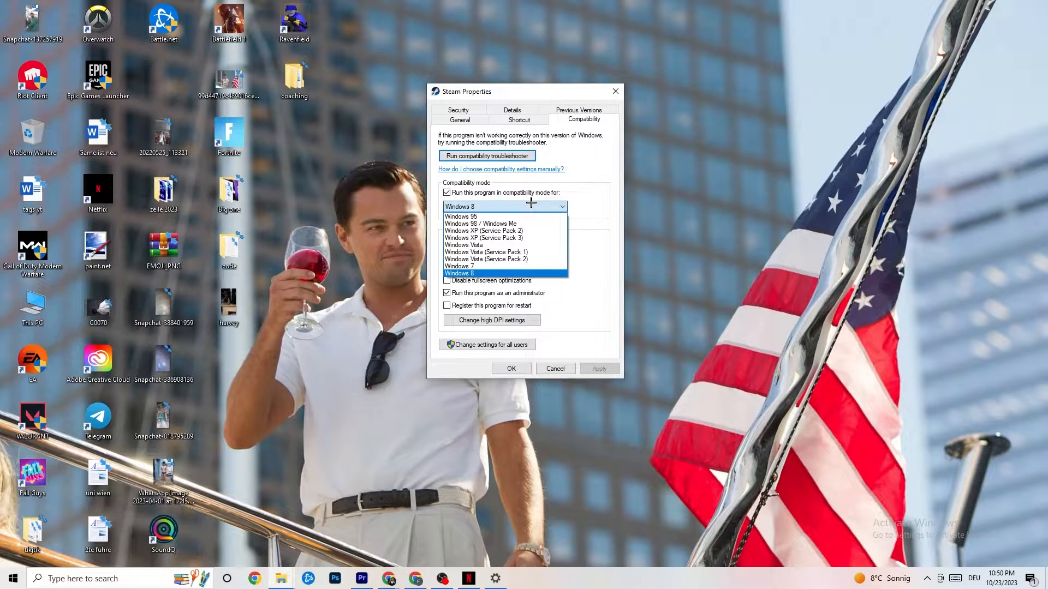
left_click(525, 271)
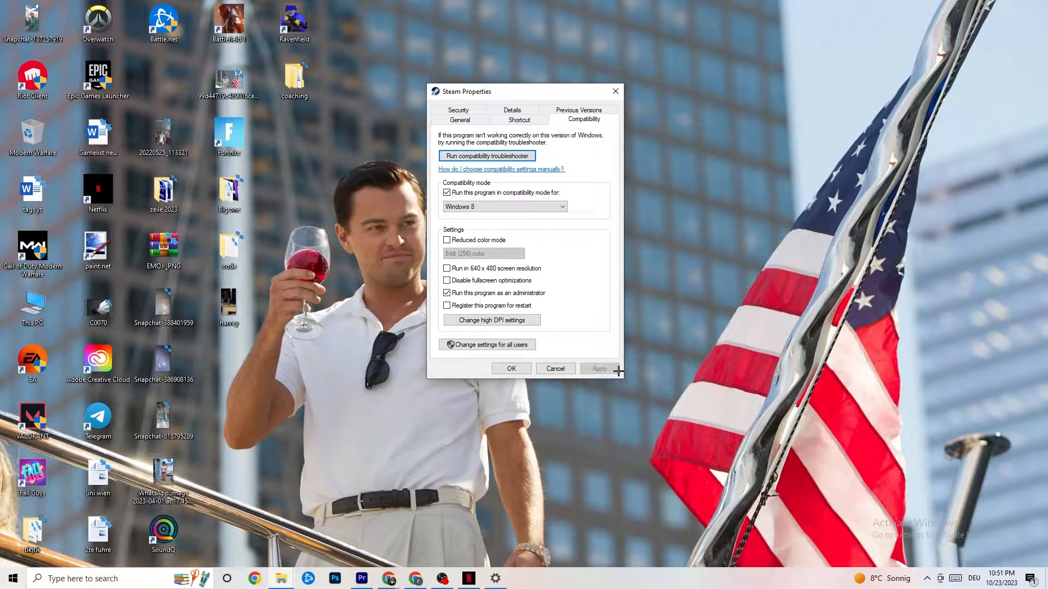
left_click(513, 369)
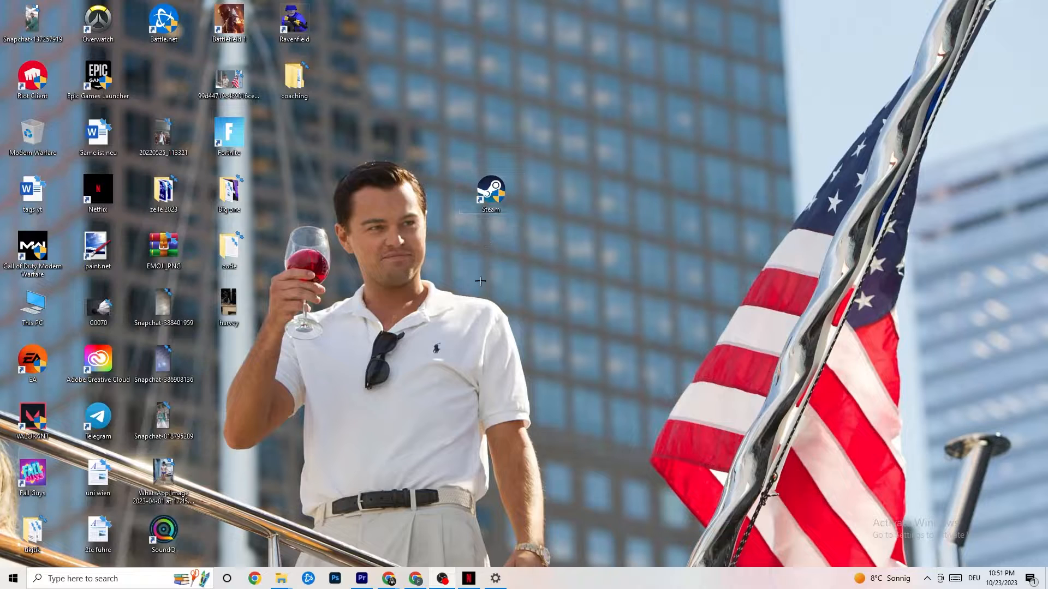
right_click(471, 195)
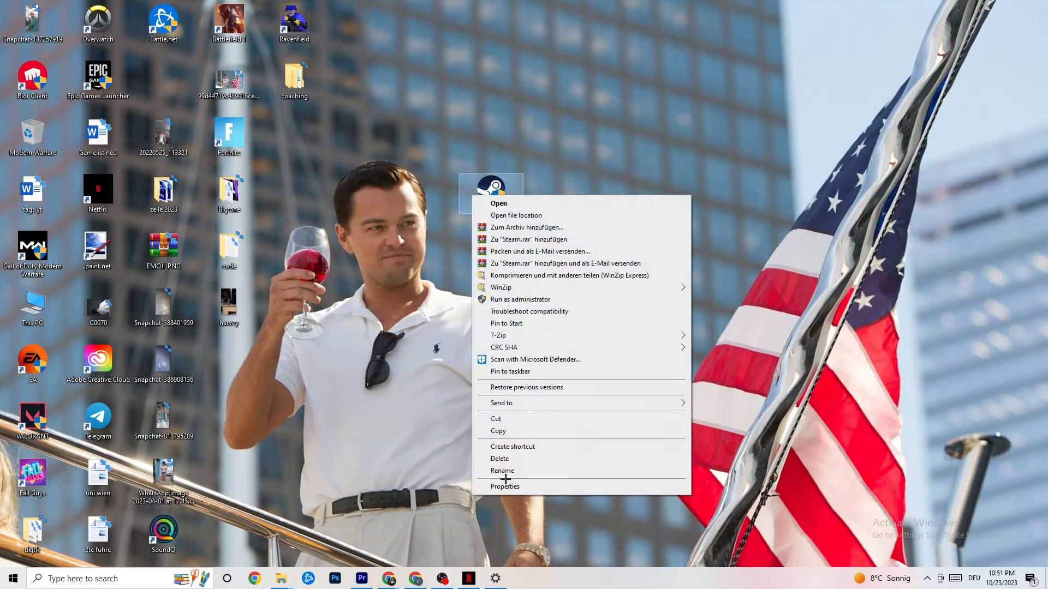
left_click(406, 224)
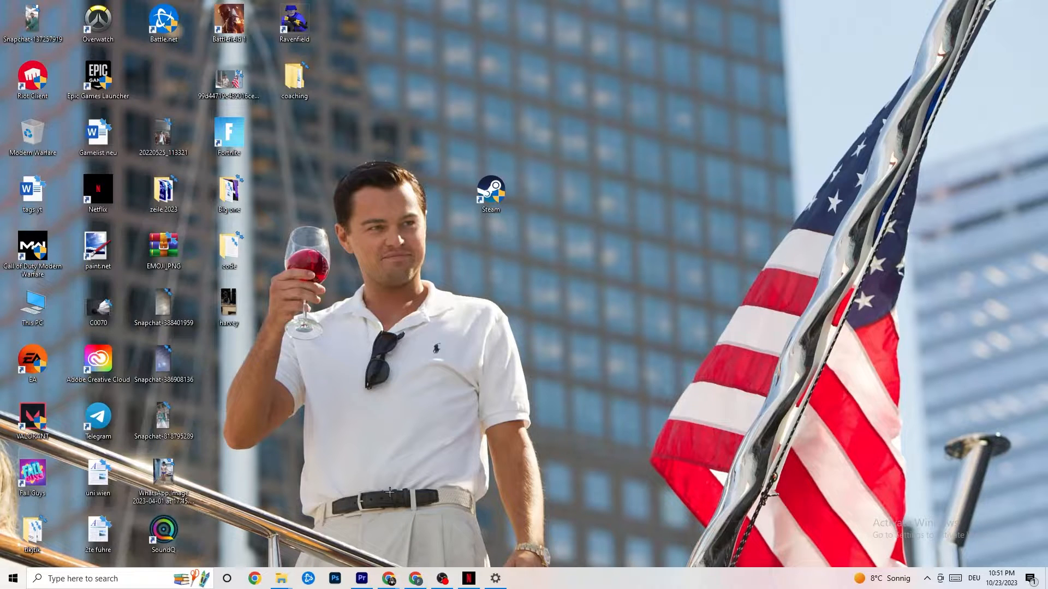
Open the System display settings and check the available text and app size options under Scale and layout.
left_click(13, 579)
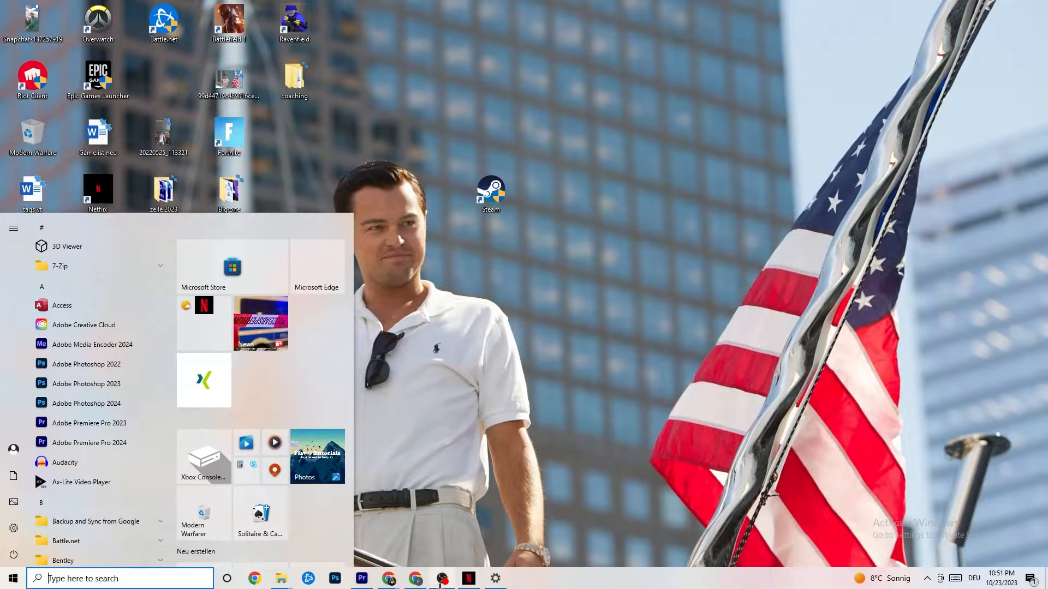
left_click(13, 527)
left_click(2, 11)
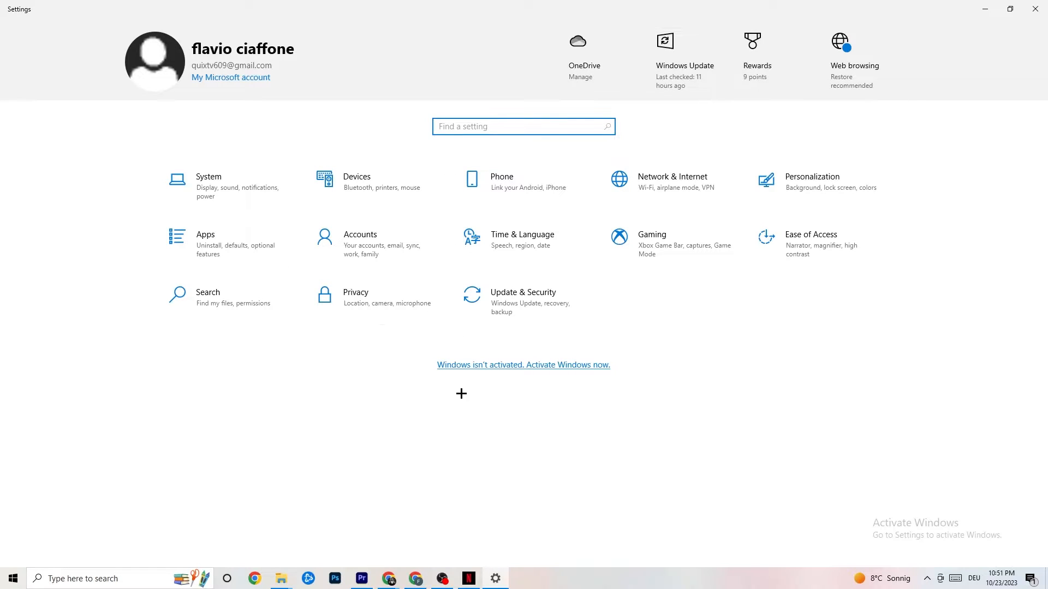
left_click(246, 199)
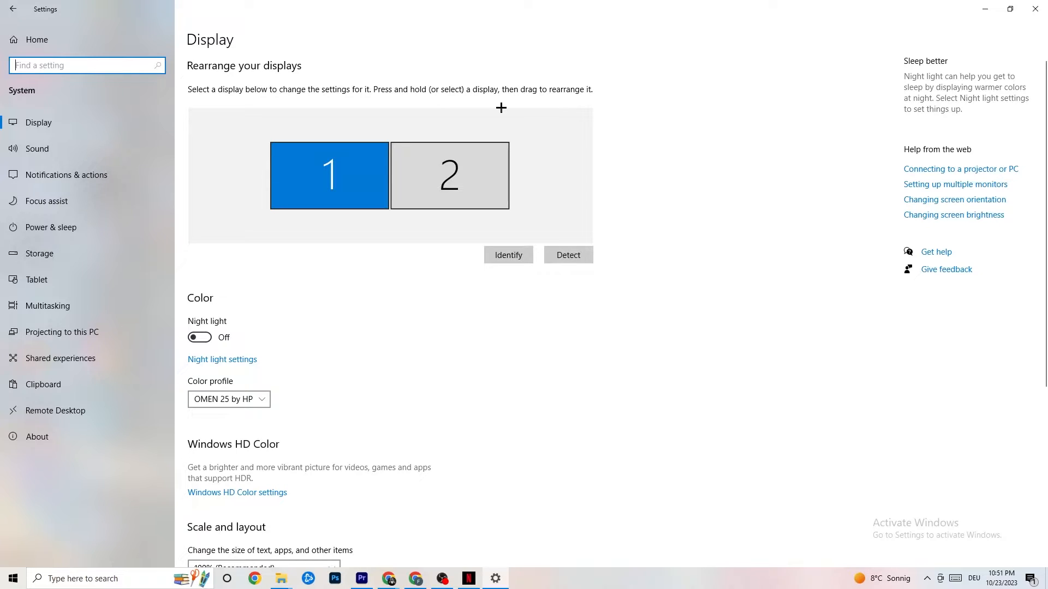
scroll(301, 183, "down", 5)
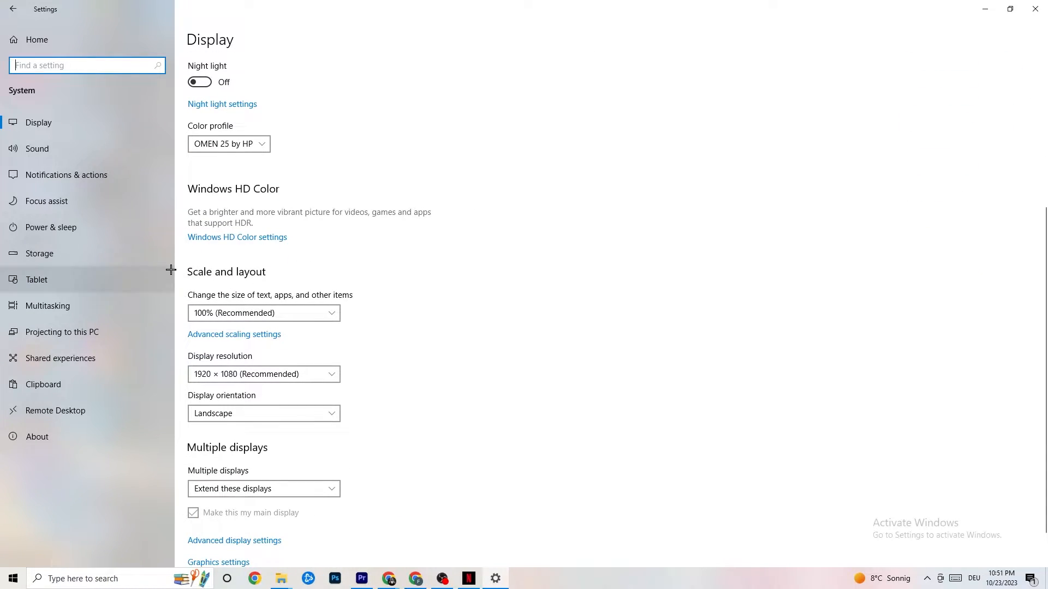
left_click(304, 272)
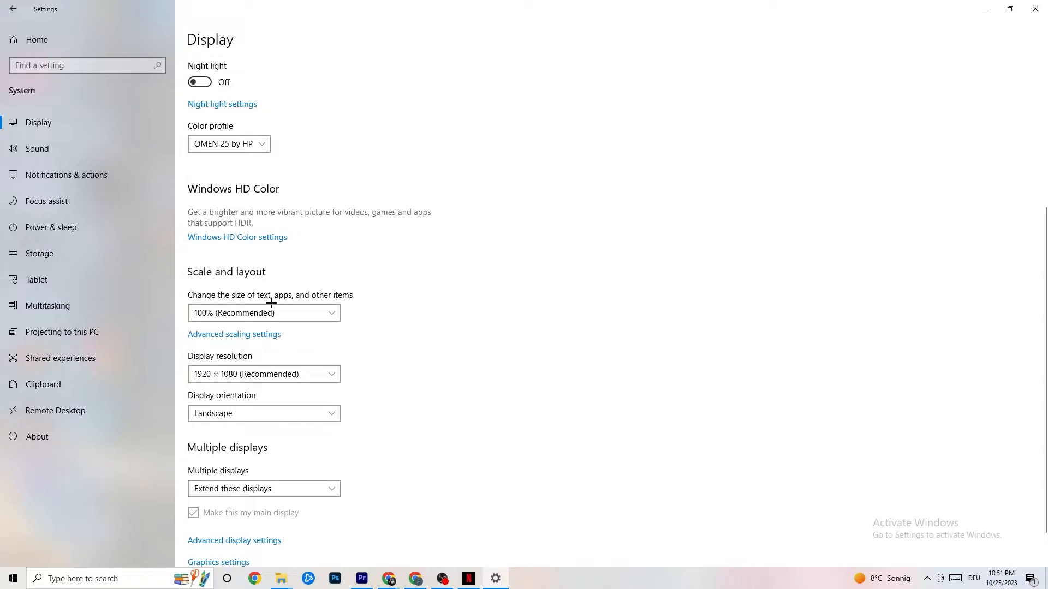
left_click(320, 307)
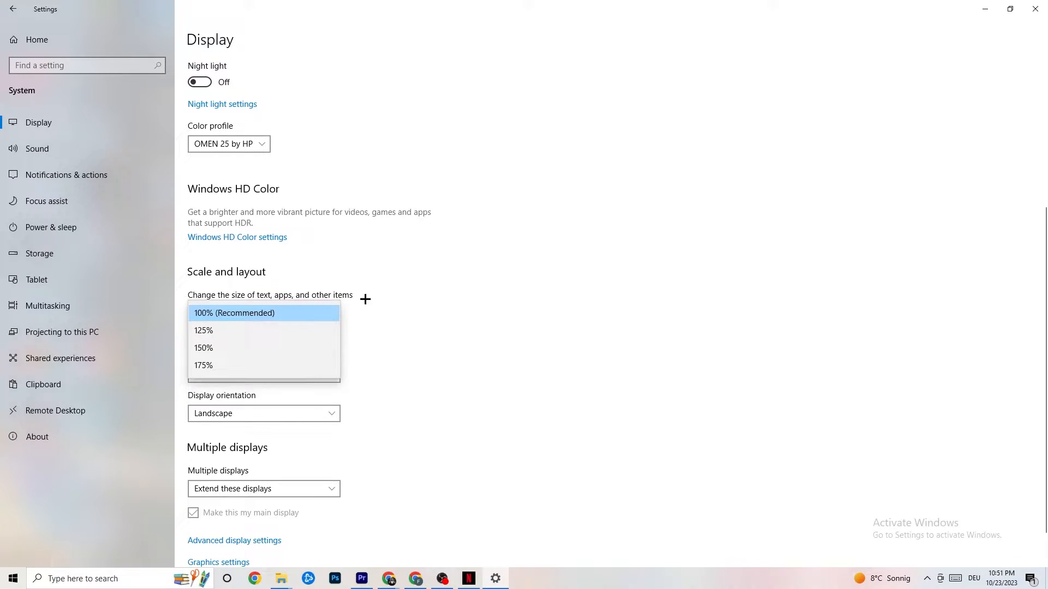
left_click(475, 270)
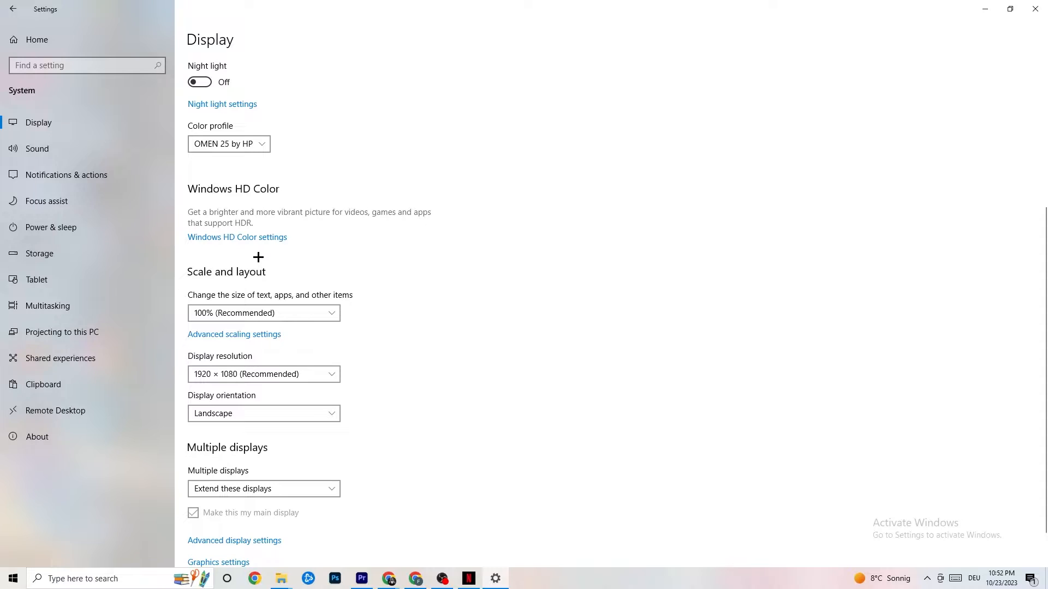
View the available power plans through the additional power settings of Power & sleep.
left_click(69, 225)
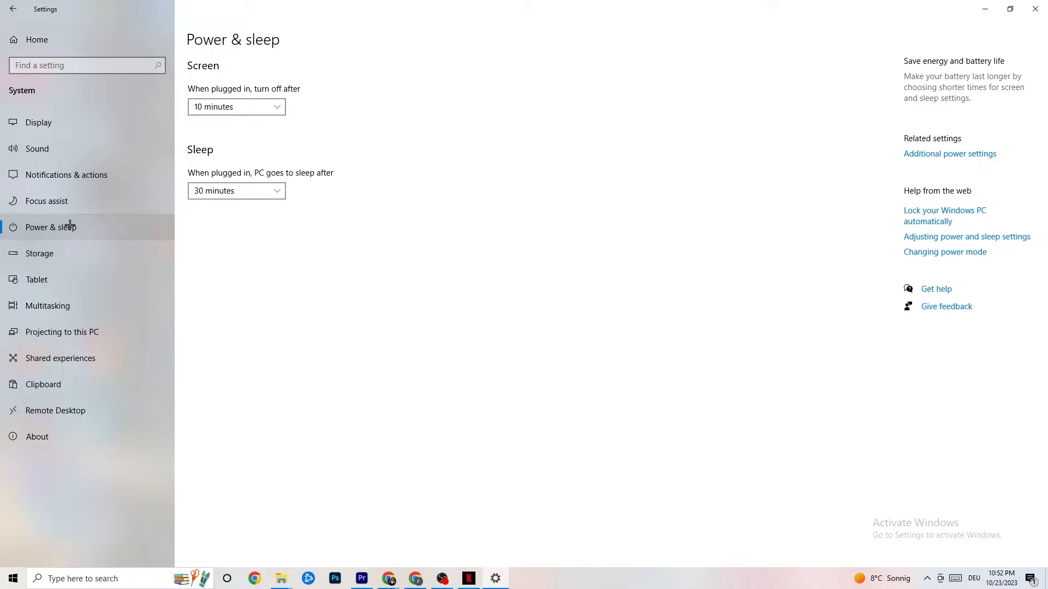
left_click(960, 155)
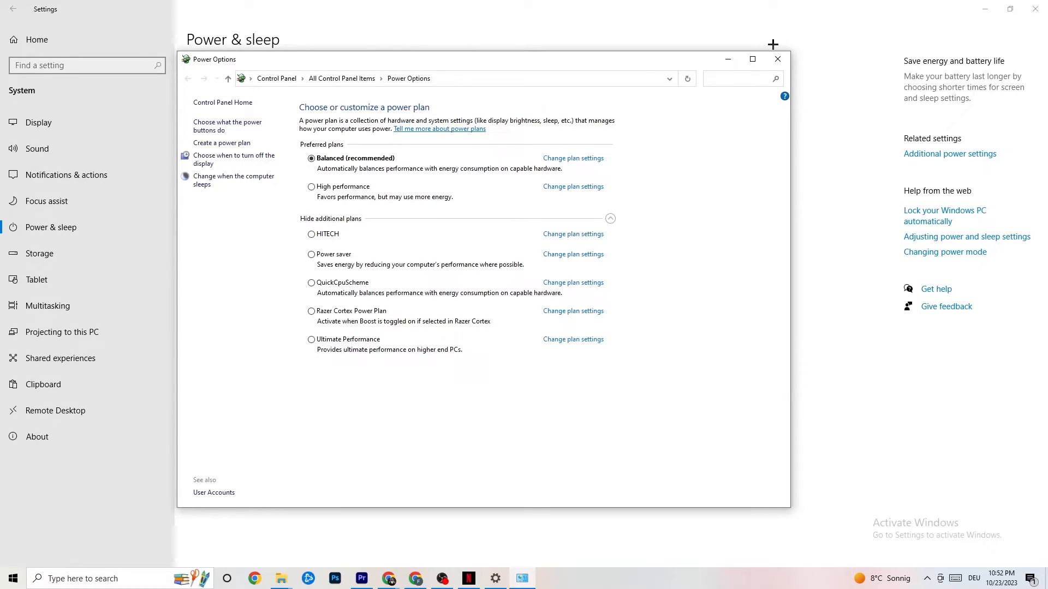
left_click(775, 62)
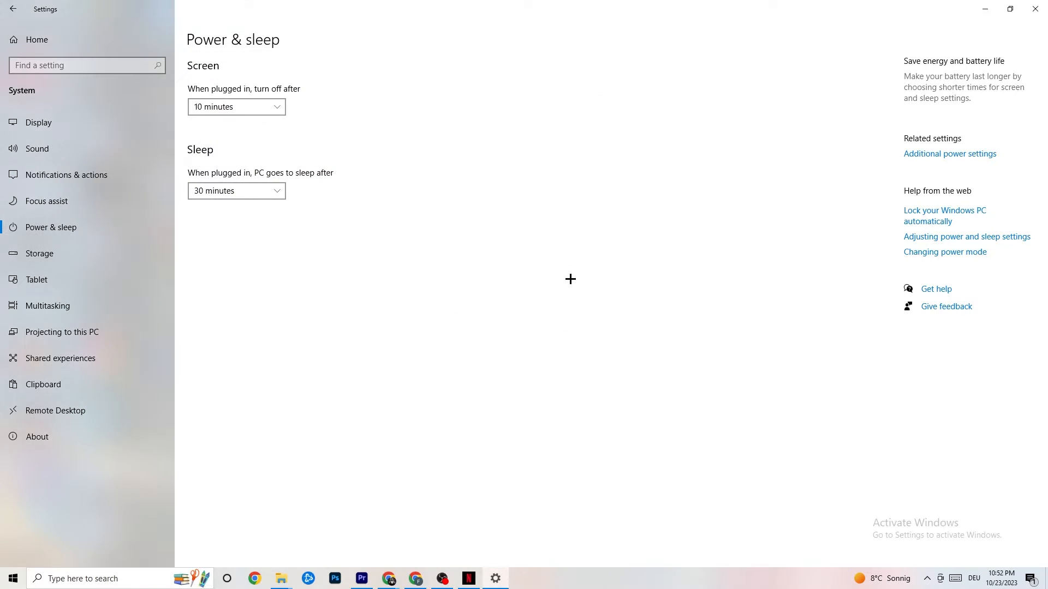
Examine the Storage Sense configuration, including its run frequency and the recycle bin deletion interval.
left_click(81, 253)
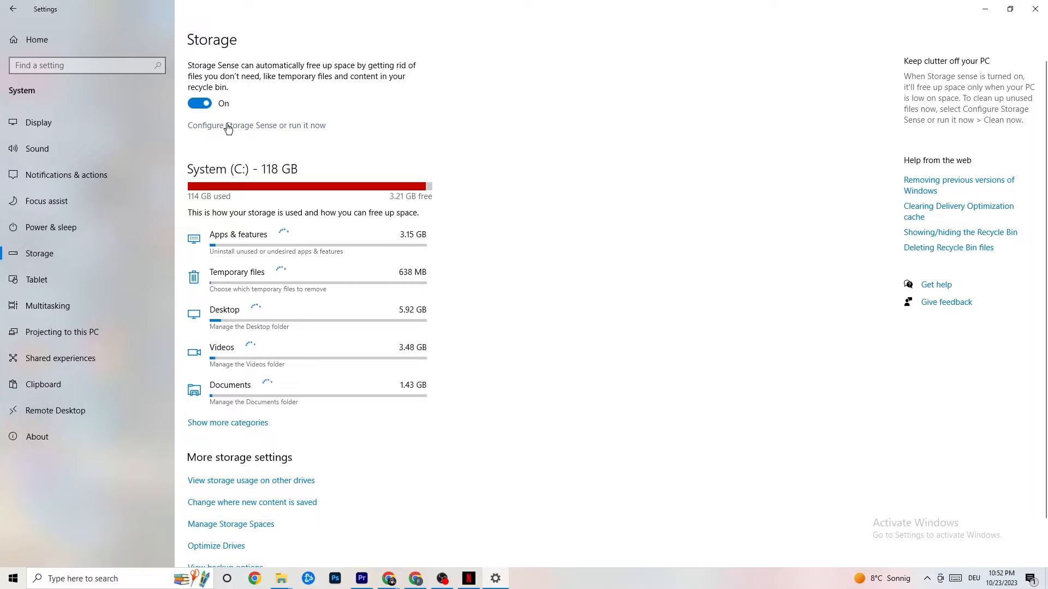
left_click(293, 126)
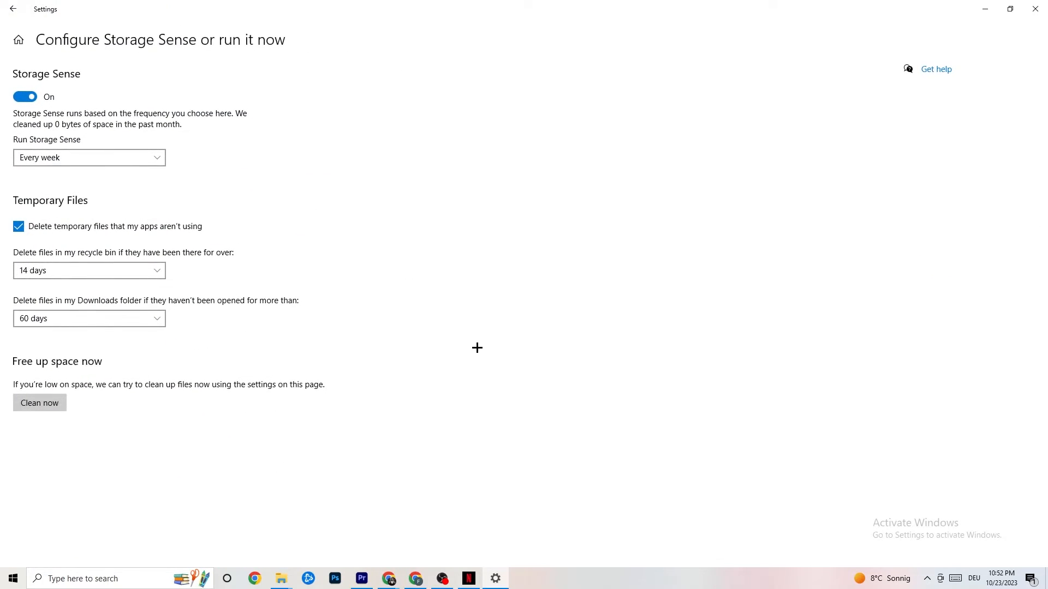
left_click(142, 158)
left_click(224, 253)
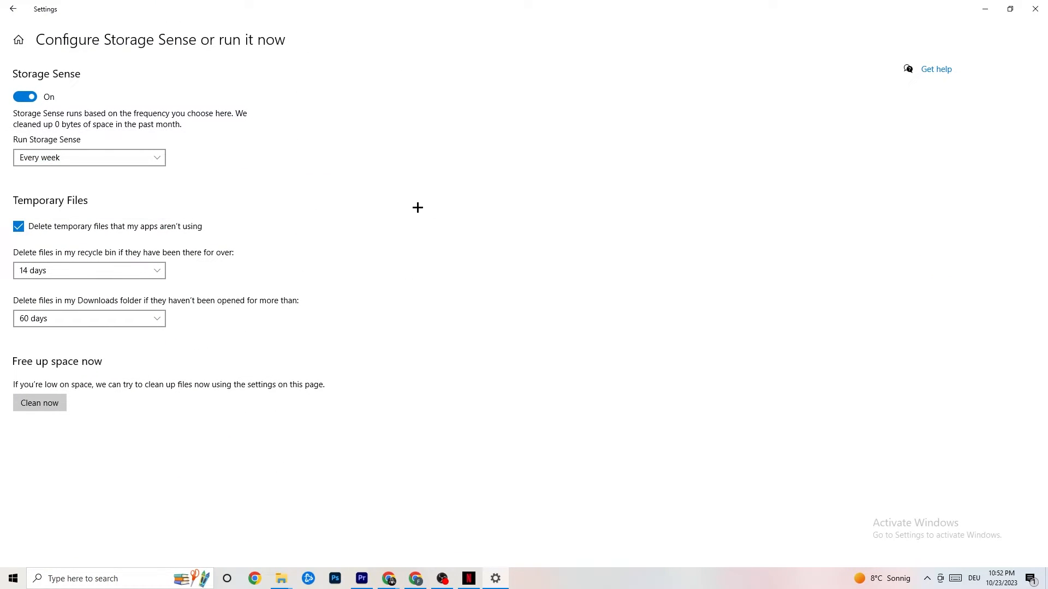
left_click(74, 157)
left_click(375, 93)
left_click(147, 270)
left_click(247, 277)
left_click(13, 9)
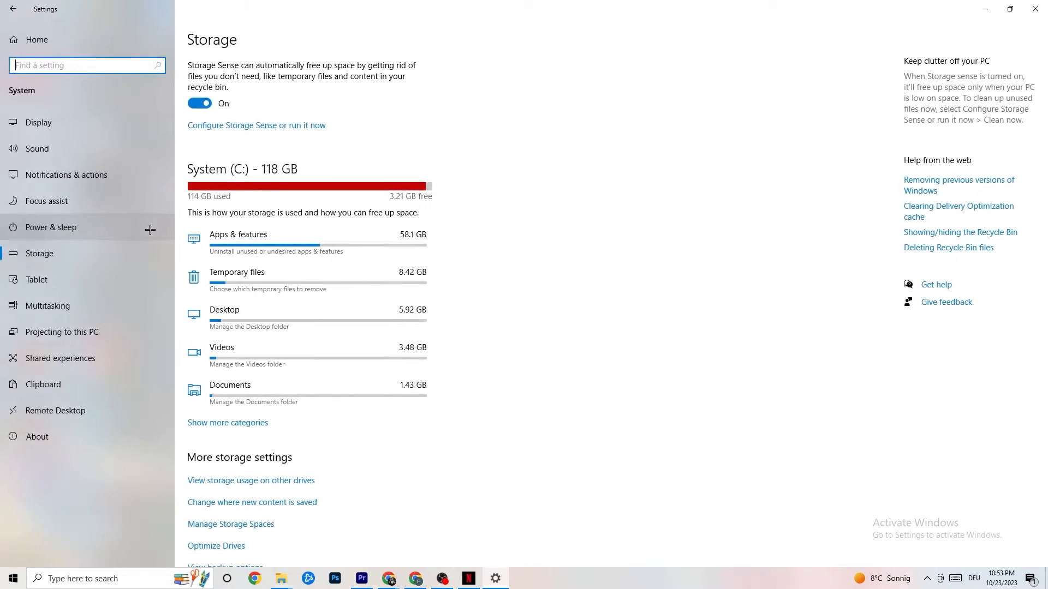
Open the Gaming settings and check the Captures and Game Mode pages.
left_click(11, 10)
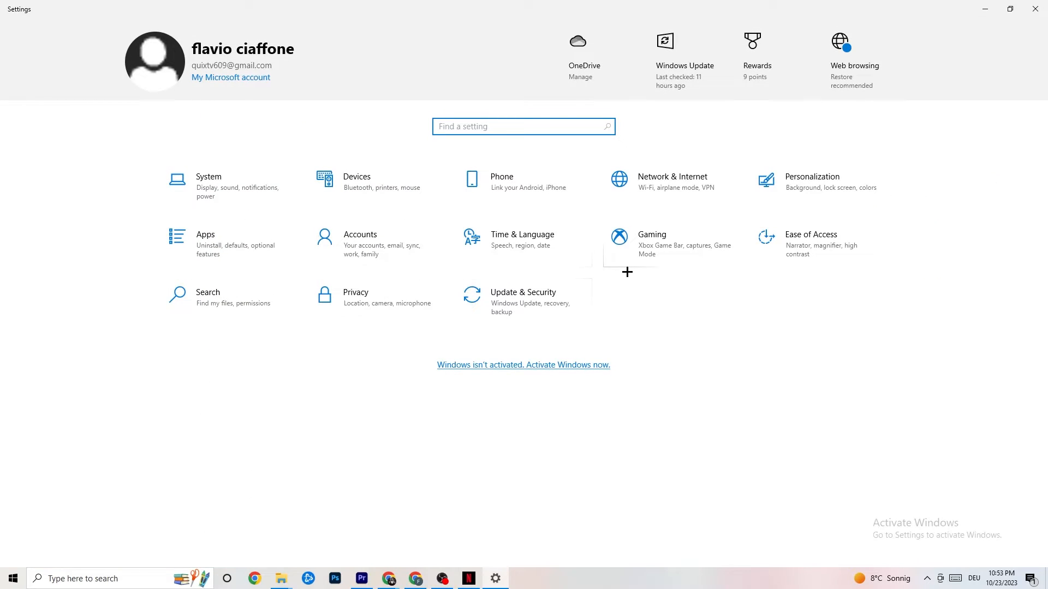
left_click(673, 251)
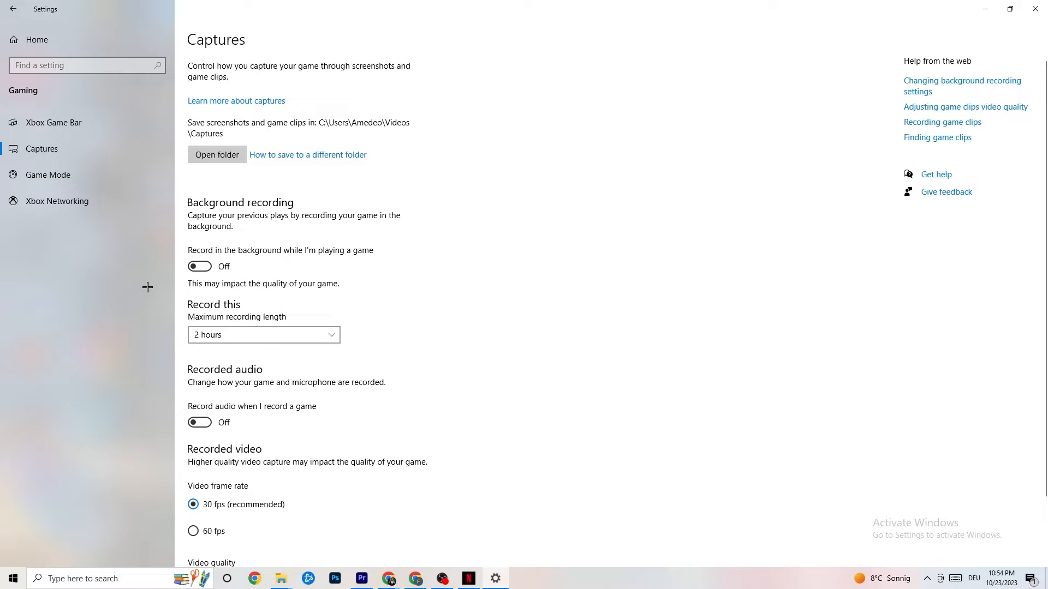
left_click(54, 176)
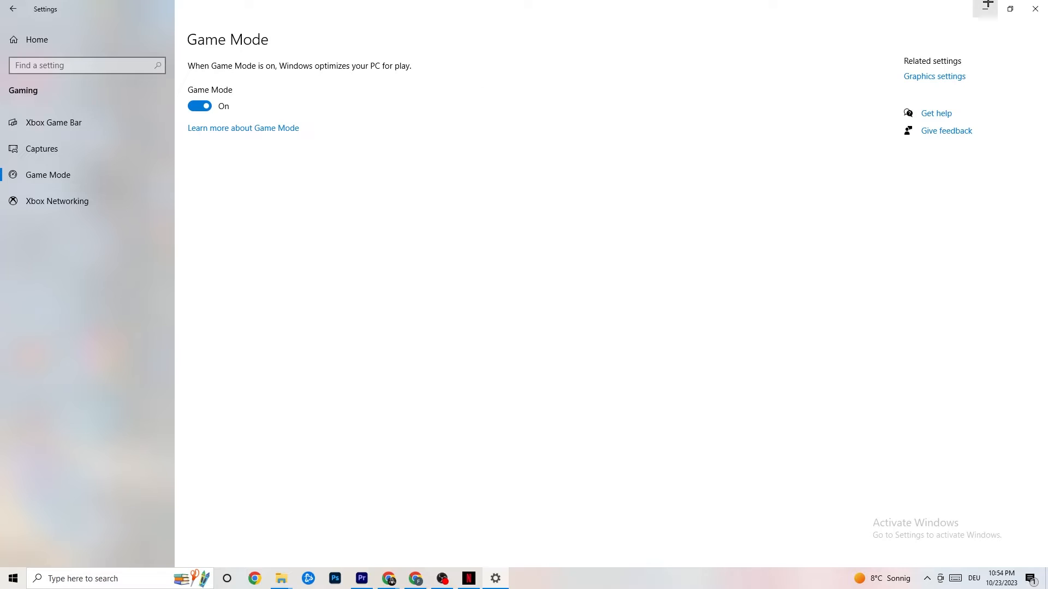
Close the Settings window and open Task Manager.
left_click(1035, 9)
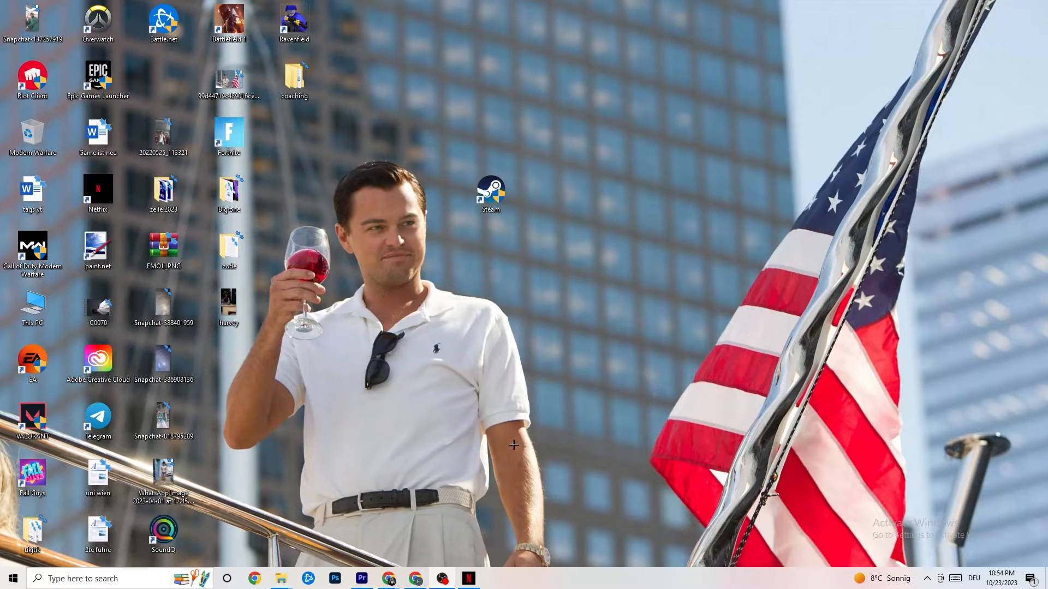
right_click(535, 586)
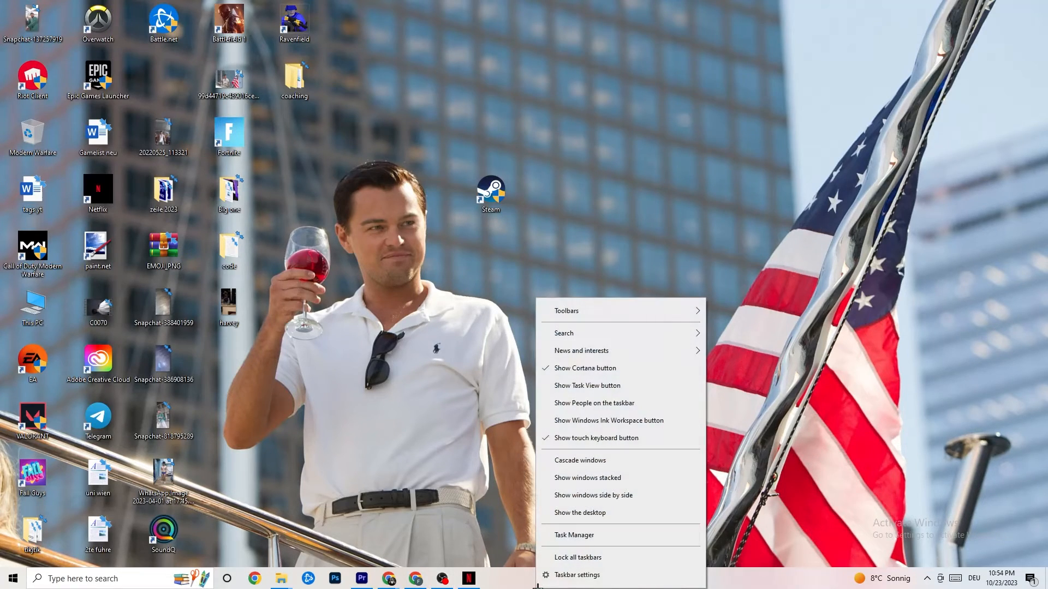
left_click(568, 535)
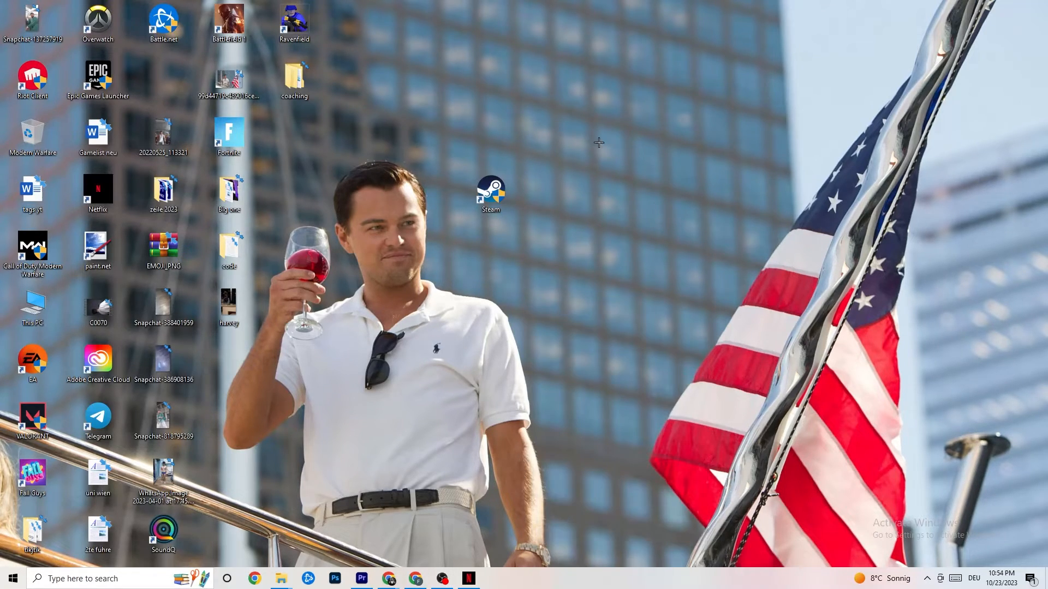
left_click(598, 35)
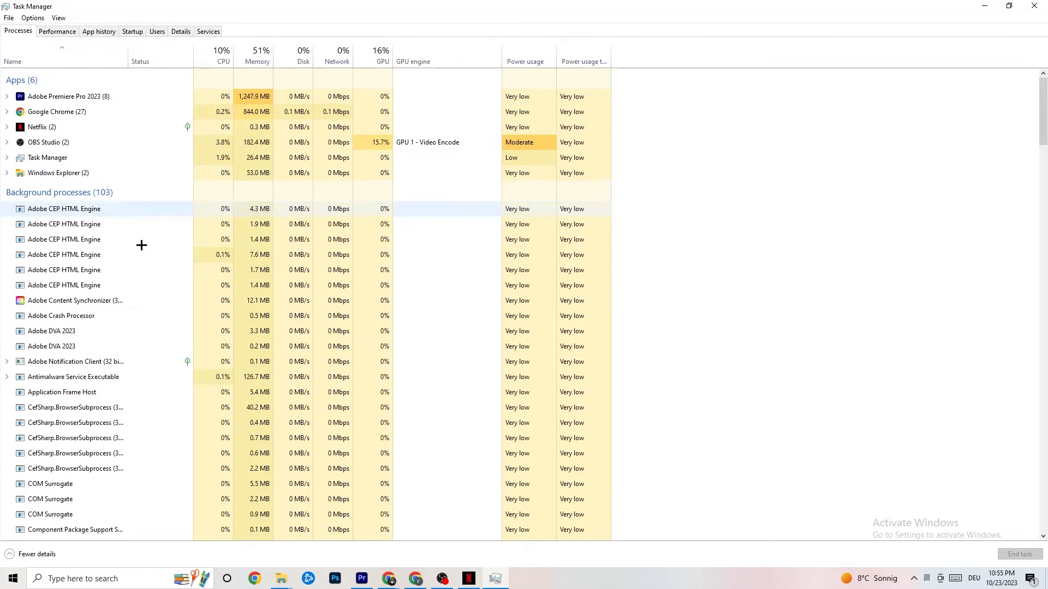
Review the running apps and background processes, and check the actions available for the Netflix process without ending it.
scroll(229, 367, "down", 8)
scroll(204, 363, "up", 8)
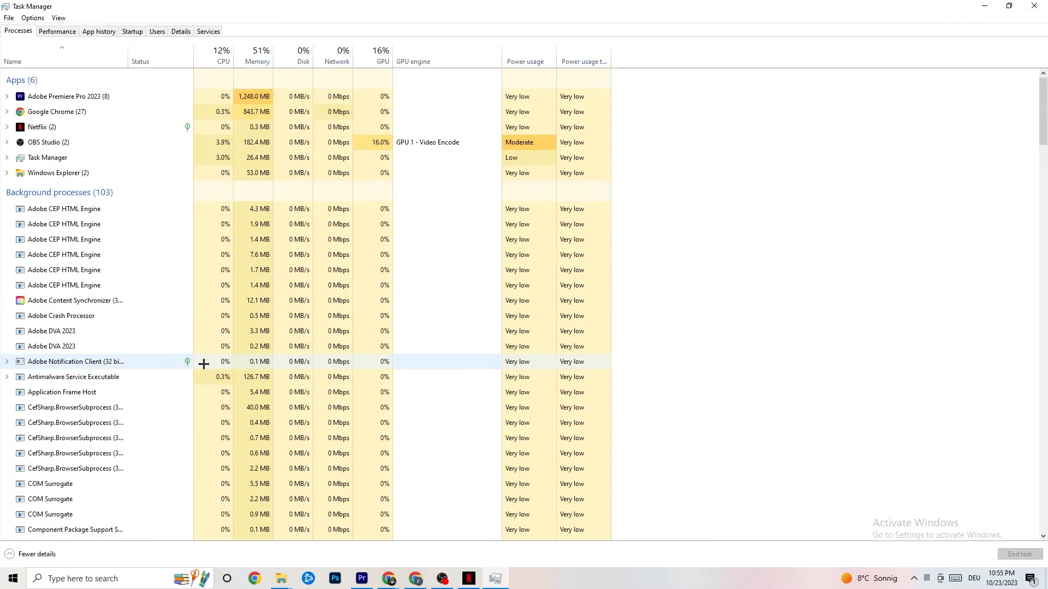
scroll(169, 318, "down", 3)
scroll(102, 279, "up", 3)
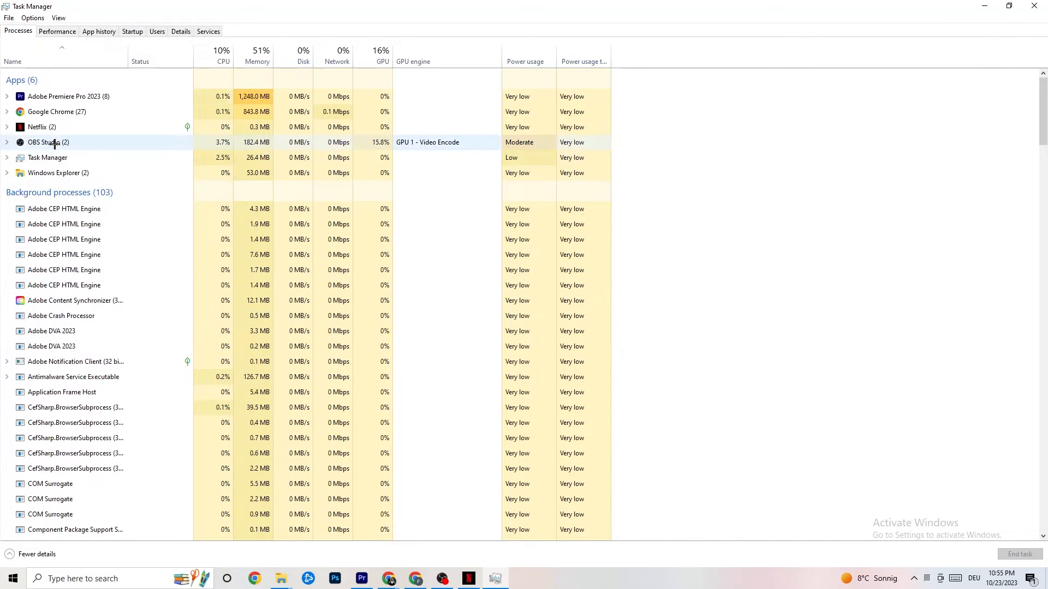
right_click(66, 127)
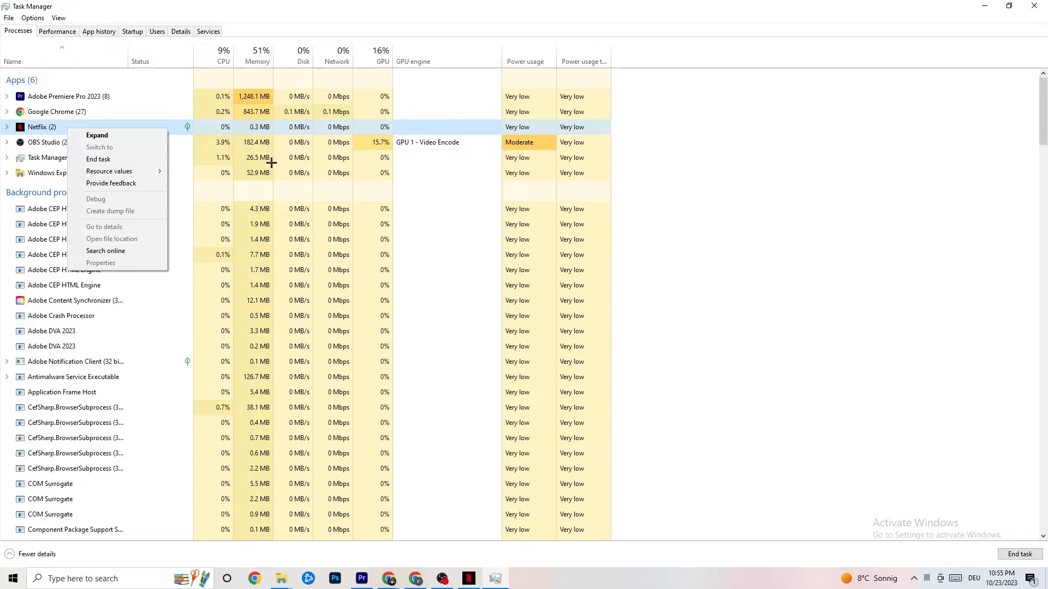
left_click(732, 244)
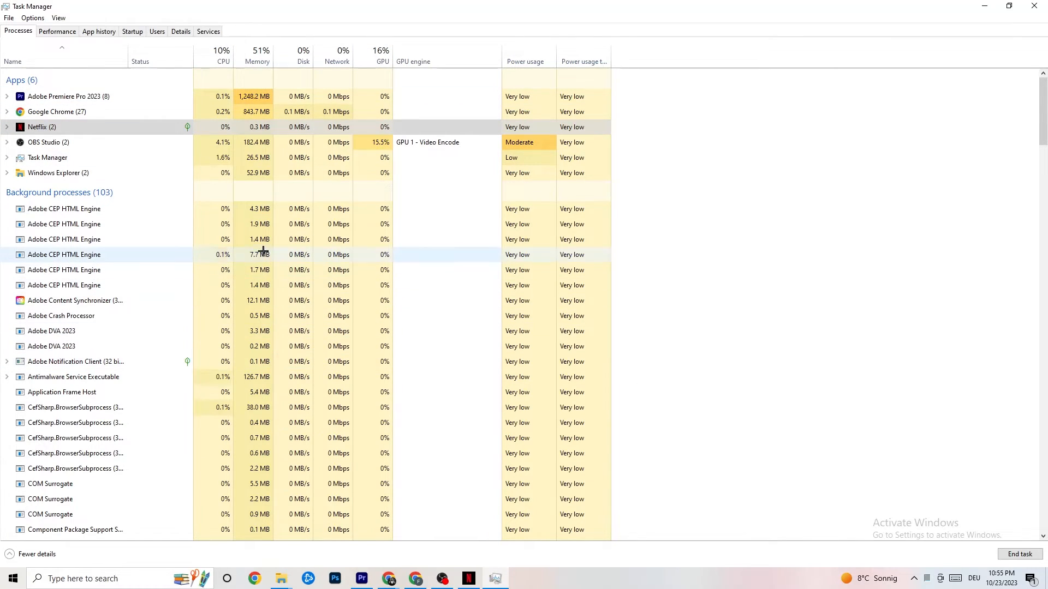
View the priority options for the Adobe Premiere Pro process in the detailed process list.
left_click(174, 31)
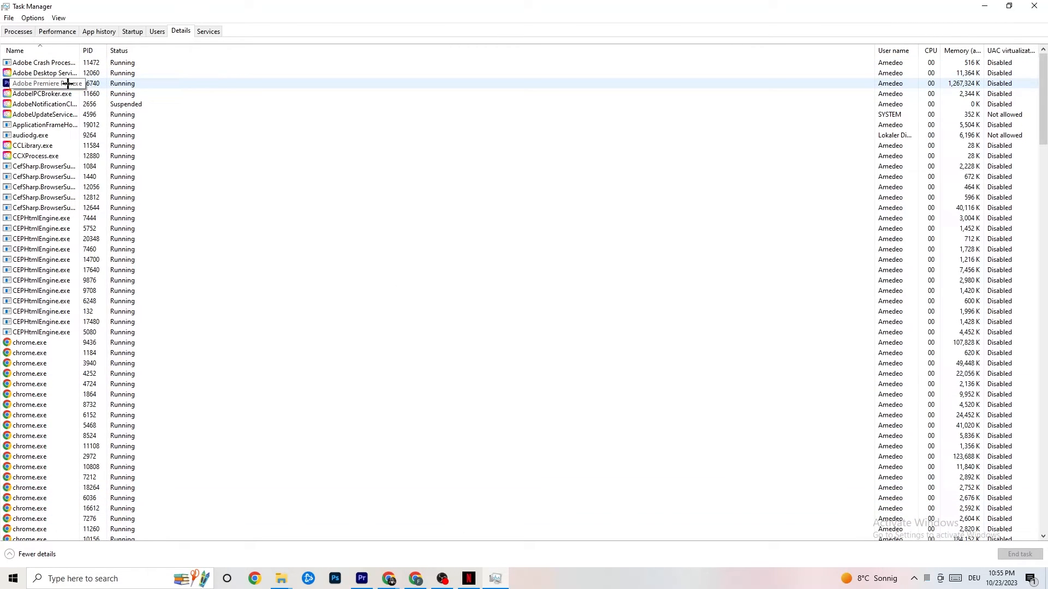
right_click(102, 85)
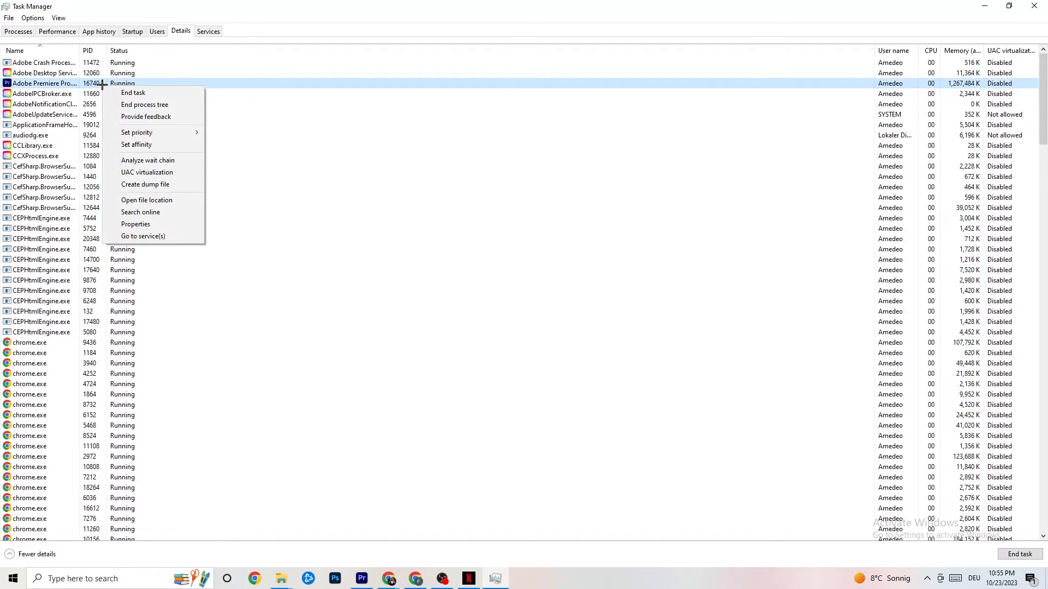
mouse_move(161, 132)
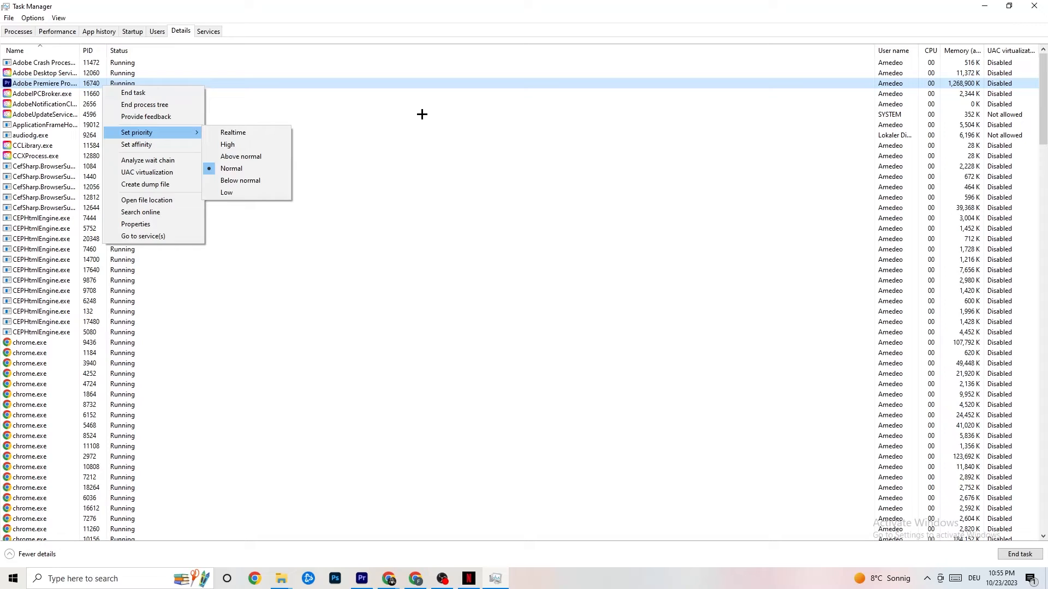
left_click(175, 133)
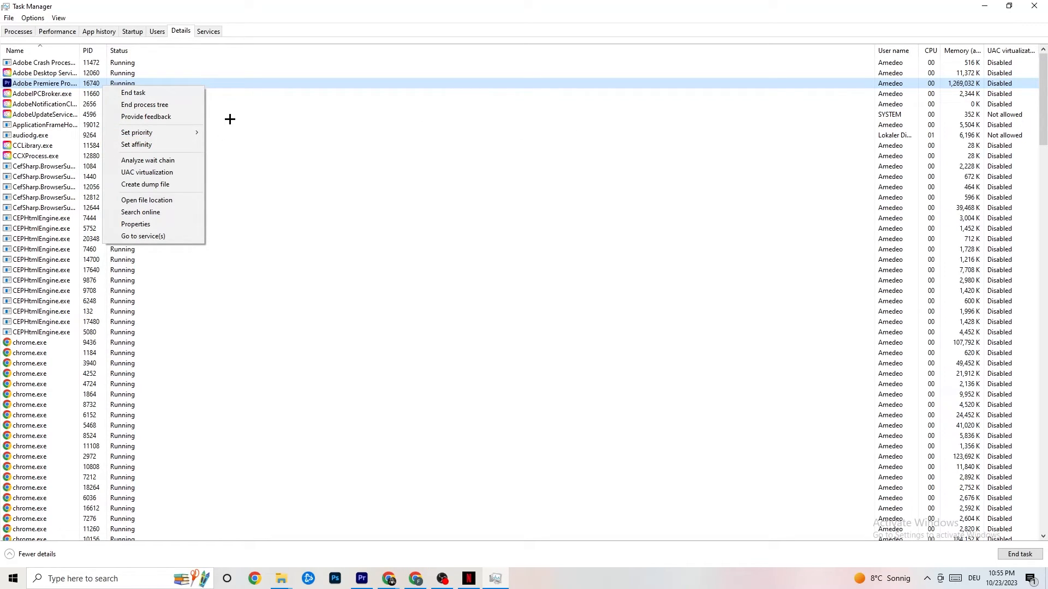
Review the startup apps and the actions available for the Pivot Software entry, and close Task Manager.
left_click(132, 32)
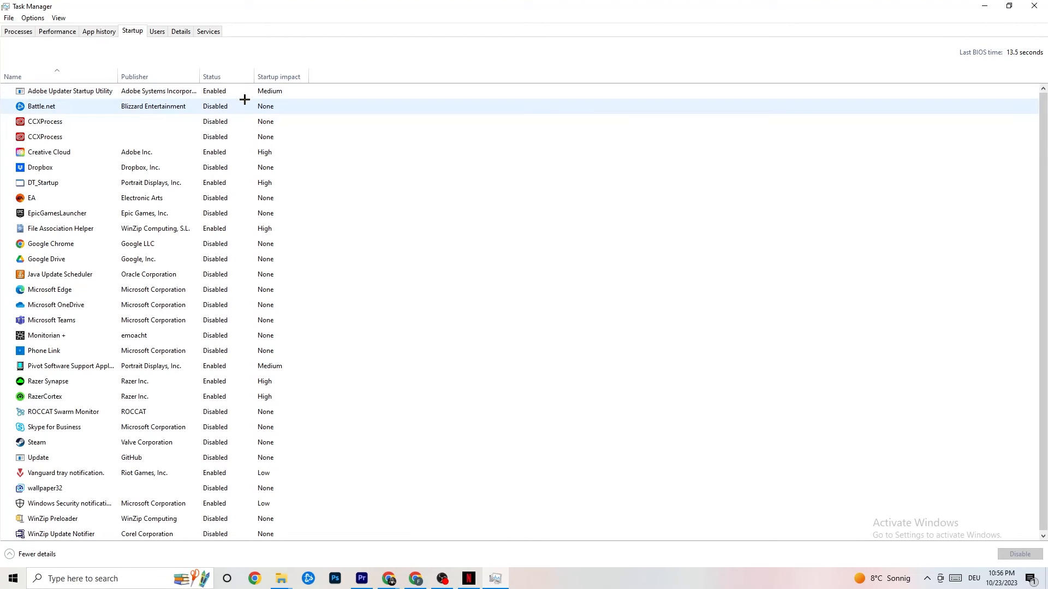
right_click(151, 261)
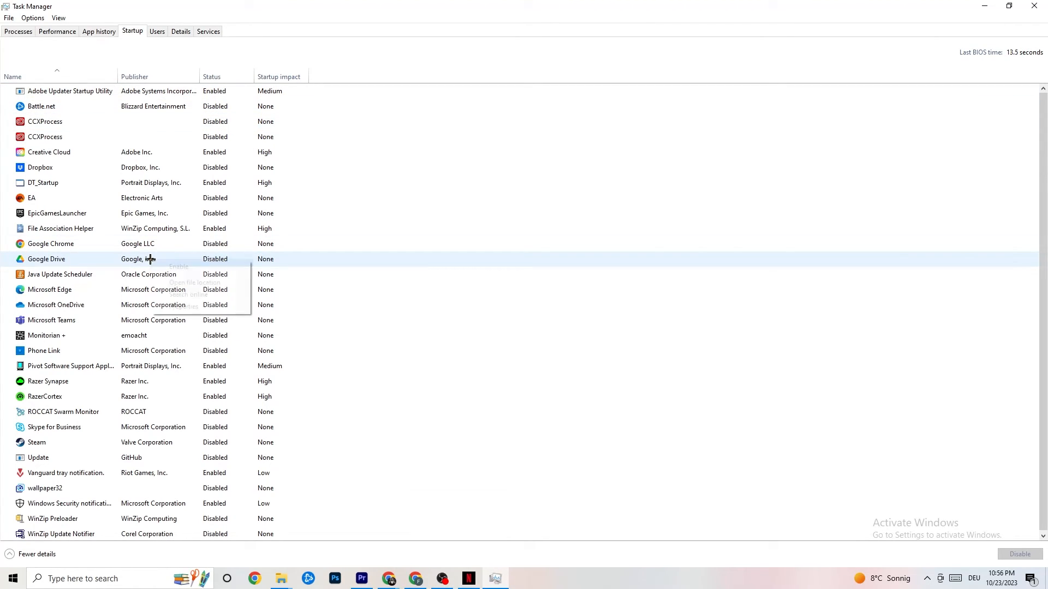
right_click(207, 367)
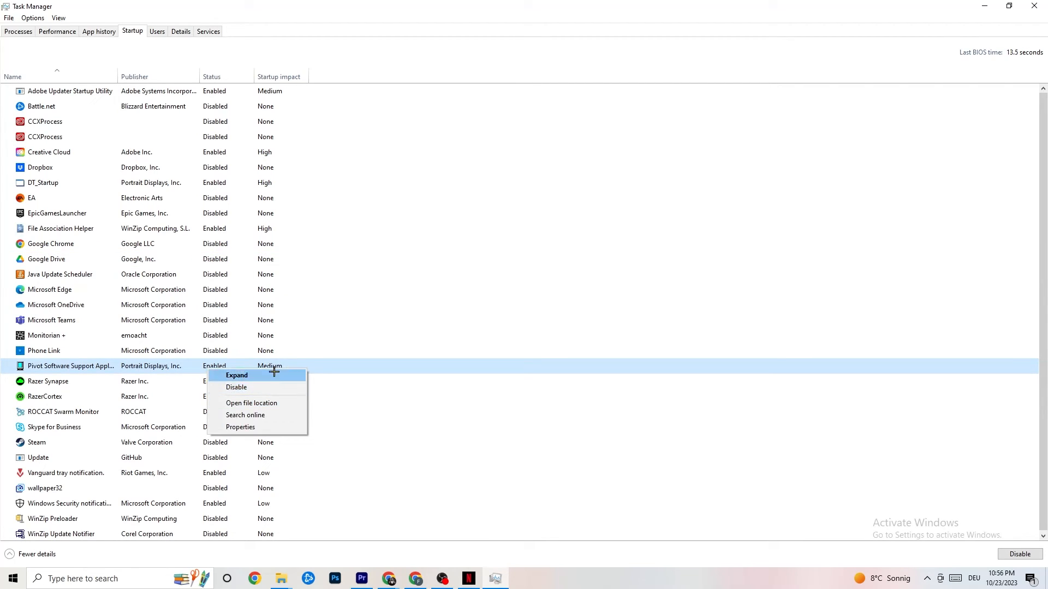
left_click(424, 16)
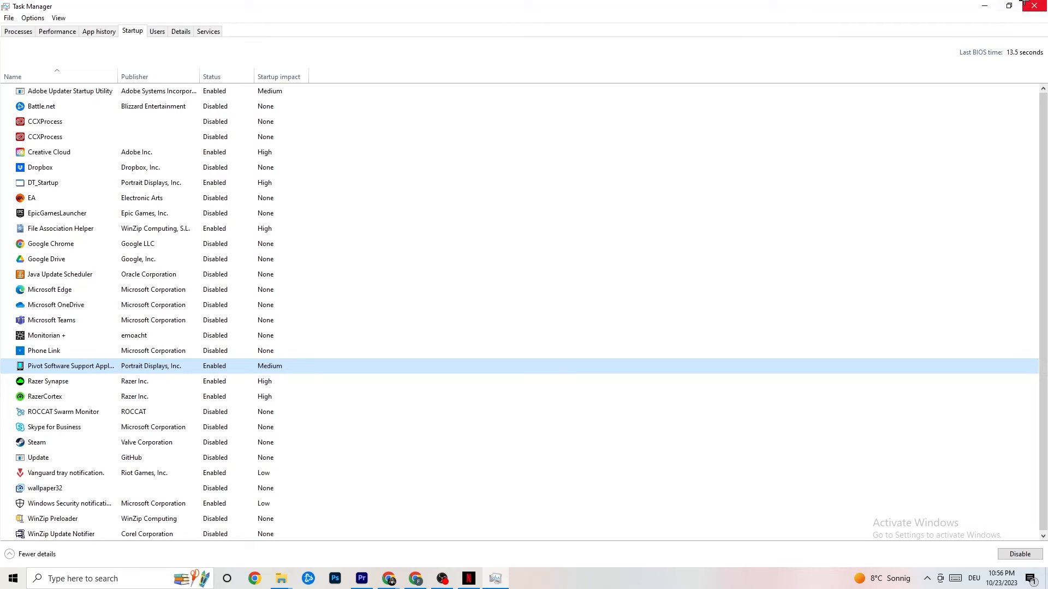
left_click(1034, 6)
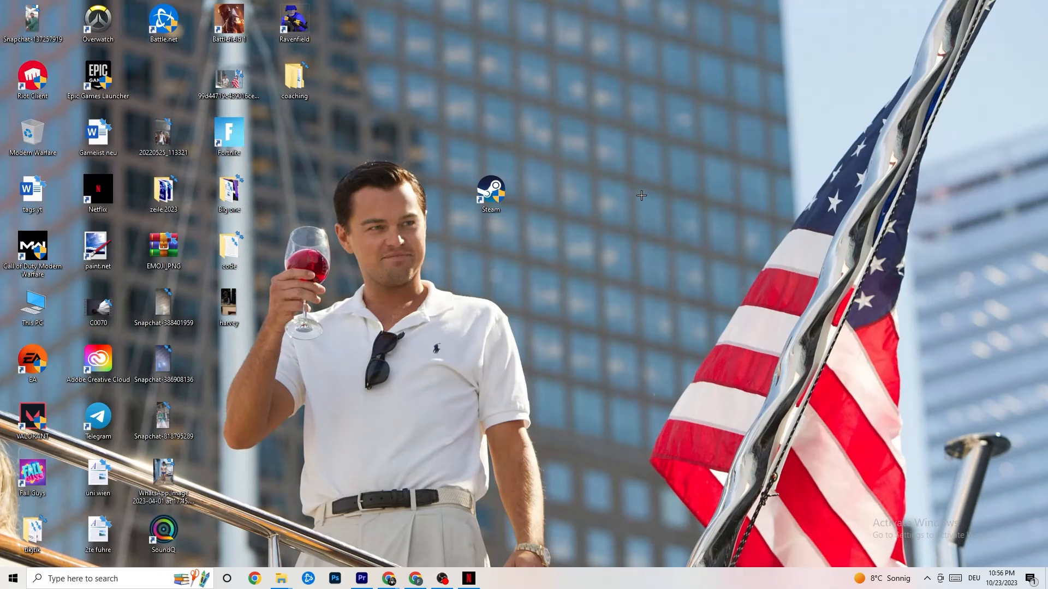